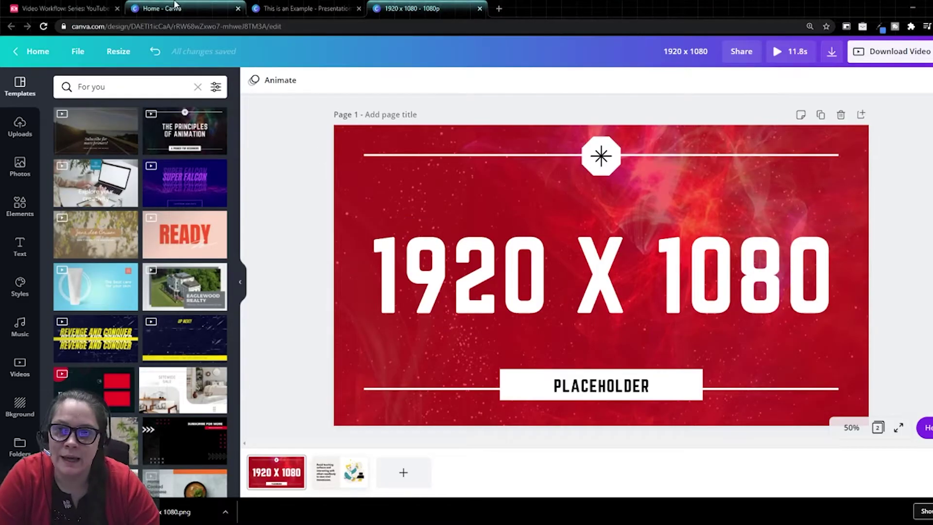
# Step: Add the Eaglewood Realty template from the Templates panel as page 3 of the design
pyautogui.click(162, 8)
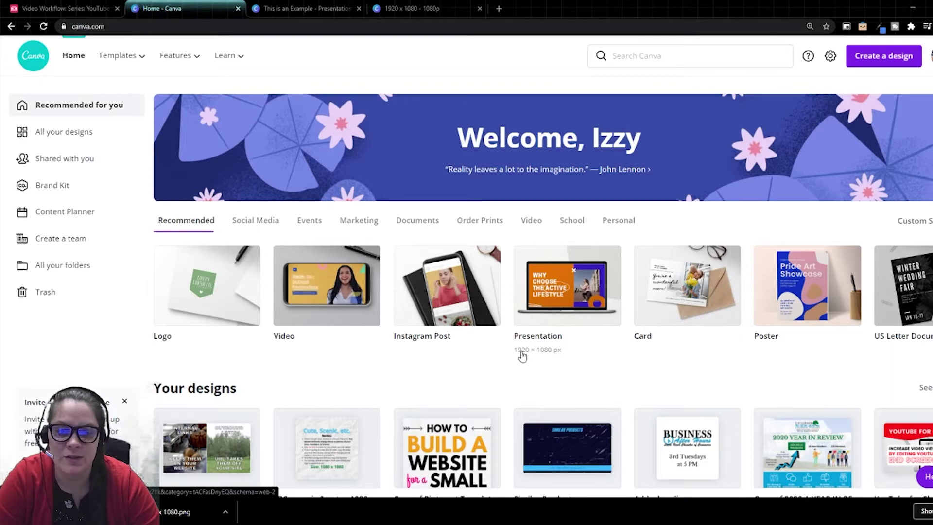
pyautogui.click(413, 8)
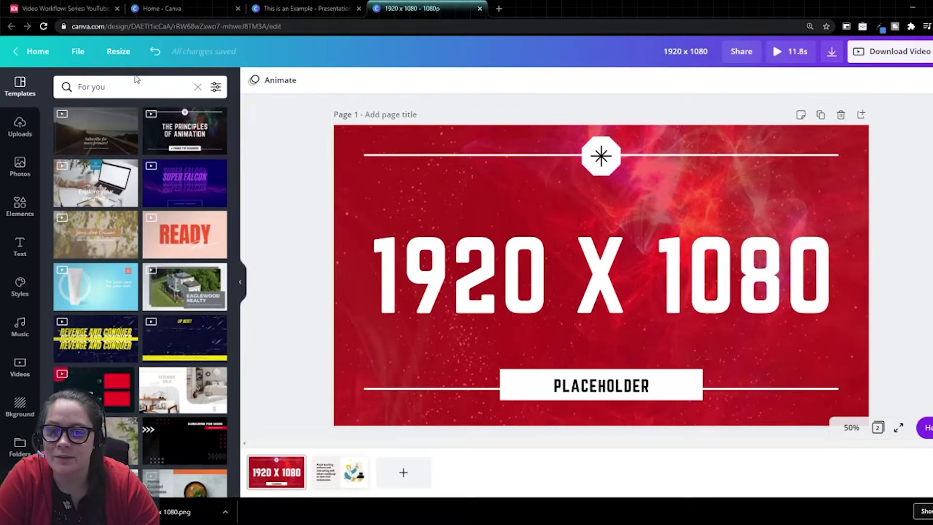
pyautogui.scroll(-3, 140, 291)
pyautogui.click(184, 150)
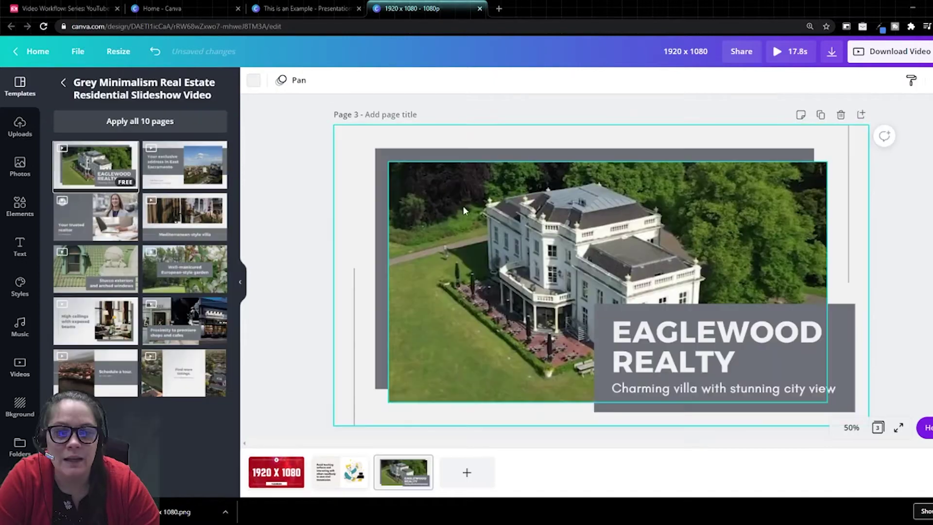
# Step: Play the house video on page 3, then deselect it
pyautogui.click(565, 238)
pyautogui.click(608, 282)
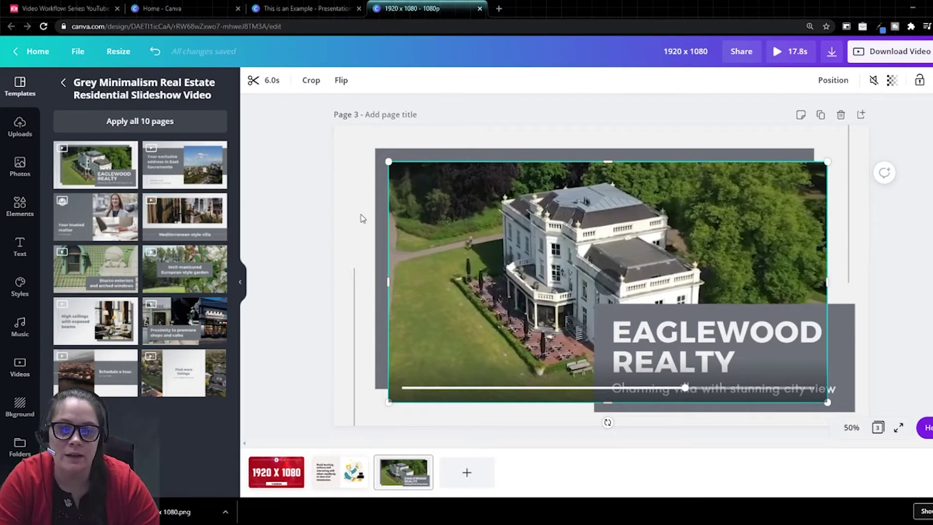
pyautogui.click(340, 165)
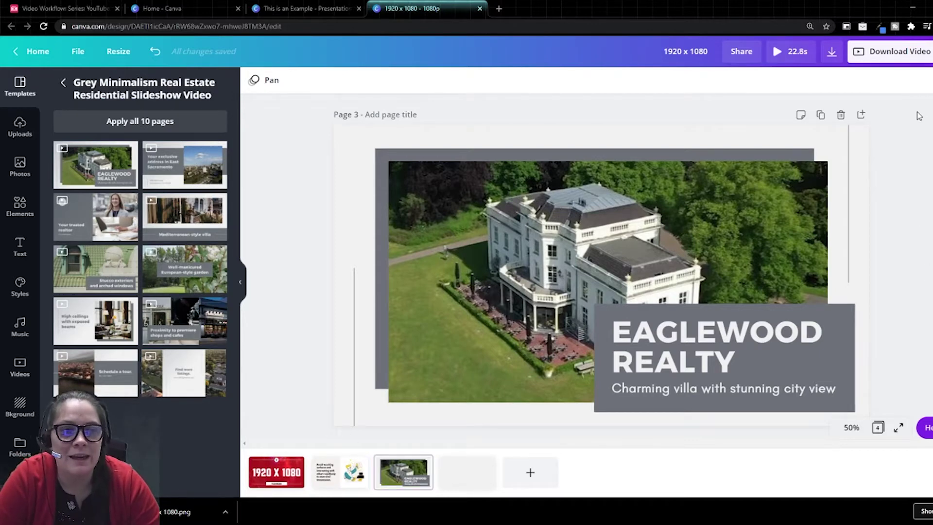
# Step: Present the design as a Standard full-screen slideshow
pyautogui.click(928, 51)
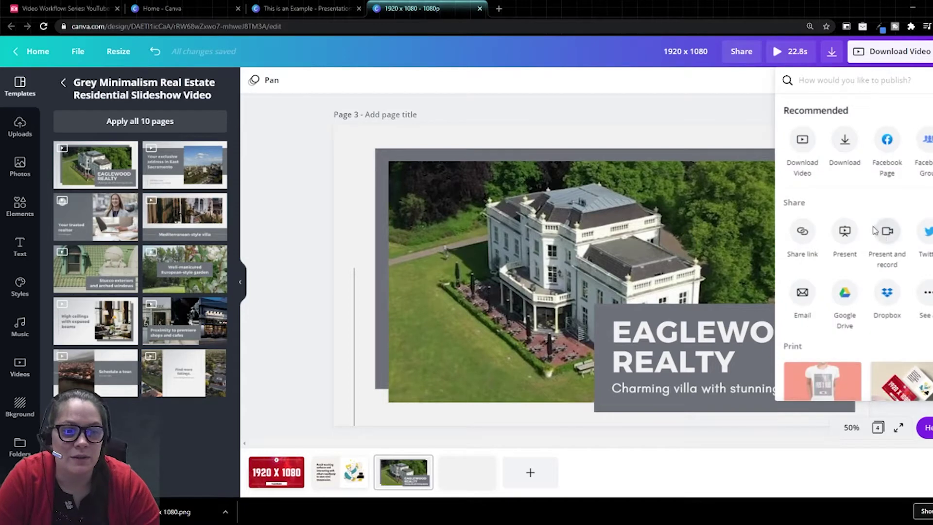
pyautogui.click(846, 231)
pyautogui.click(826, 133)
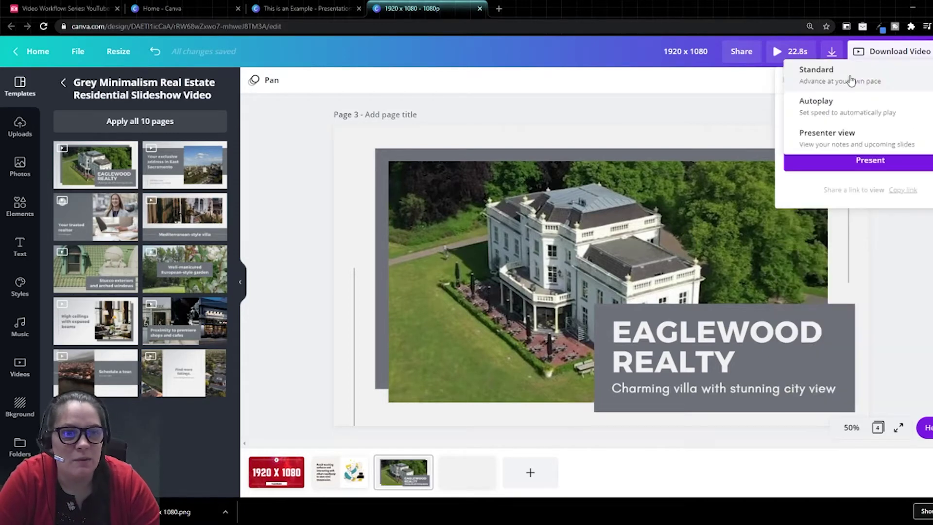
pyautogui.click(802, 74)
pyautogui.click(848, 162)
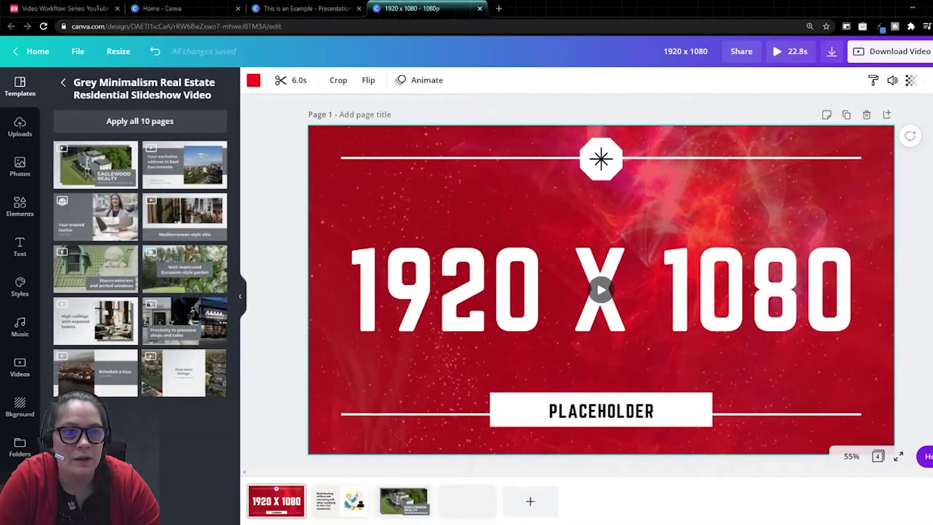
# Step: Restart the presentation in Presenter view
pyautogui.click(928, 51)
pyautogui.click(844, 232)
pyautogui.click(844, 133)
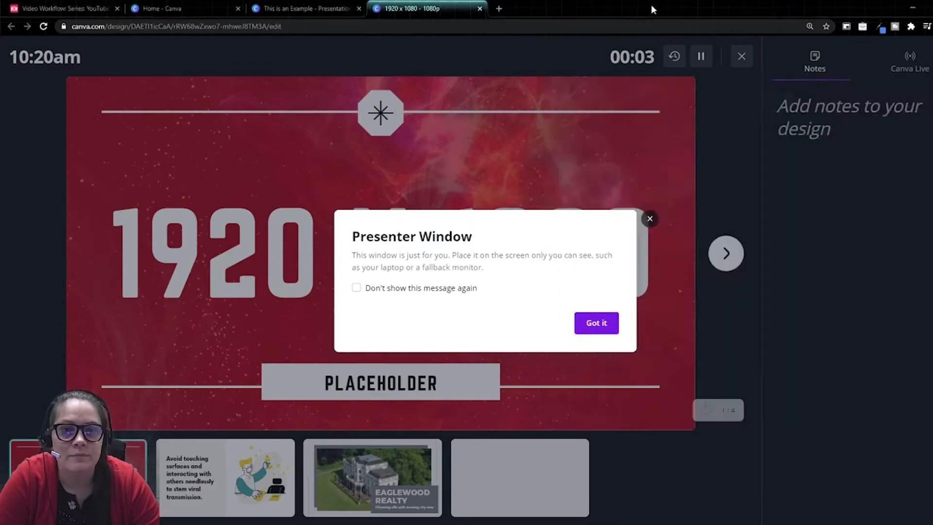
# Step: Snap the presenter window to the left half and unsnap the audience window into a smaller window
pyautogui.press('super+Left')
pyautogui.click(596, 121)
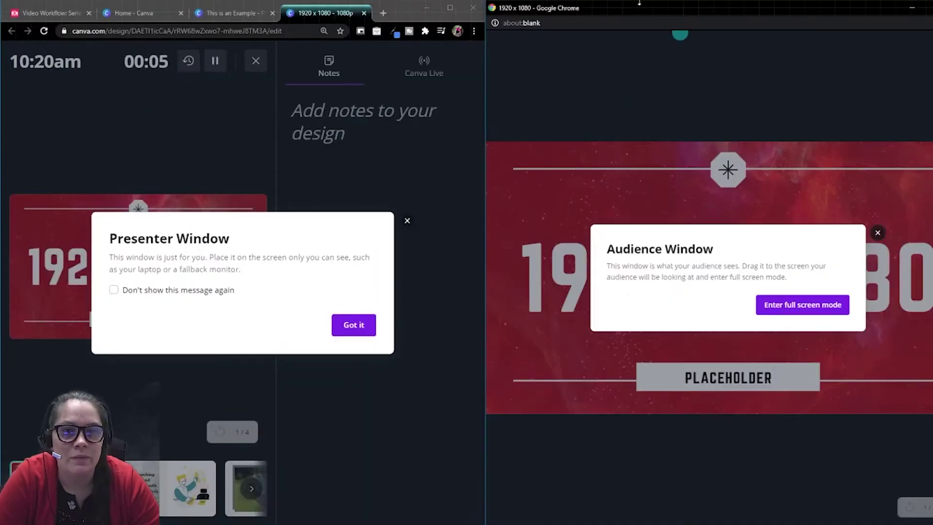
pyautogui.moveTo(598, 5); pyautogui.dragTo(931, 191)
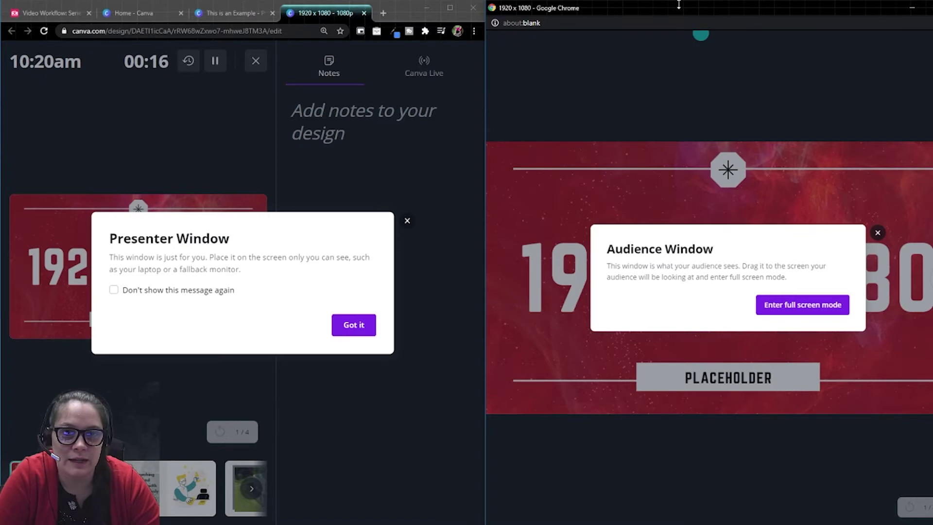
pyautogui.moveTo(679, 4); pyautogui.dragTo(680, 98)
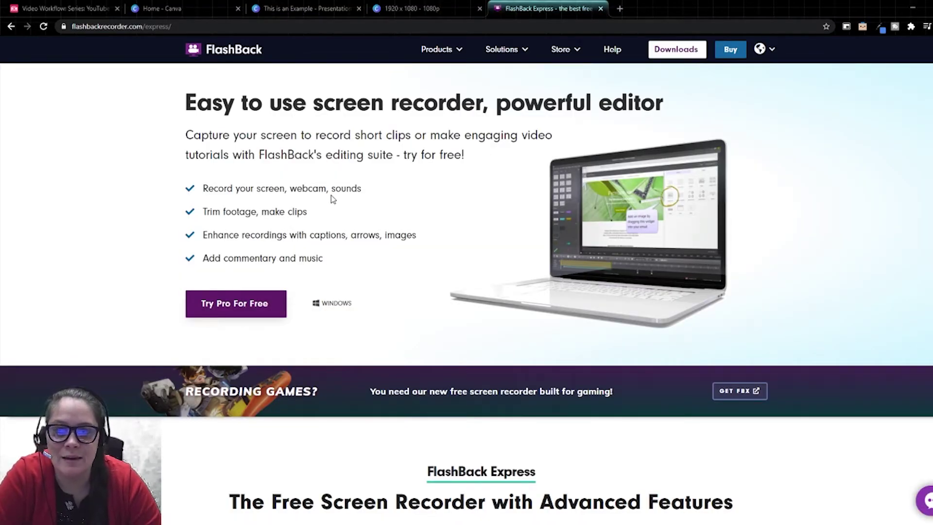
# Step: Scroll to the Express versus Pro comparison, then minimize the browser to show the desktop
pyautogui.scroll(-10, 629, 139)
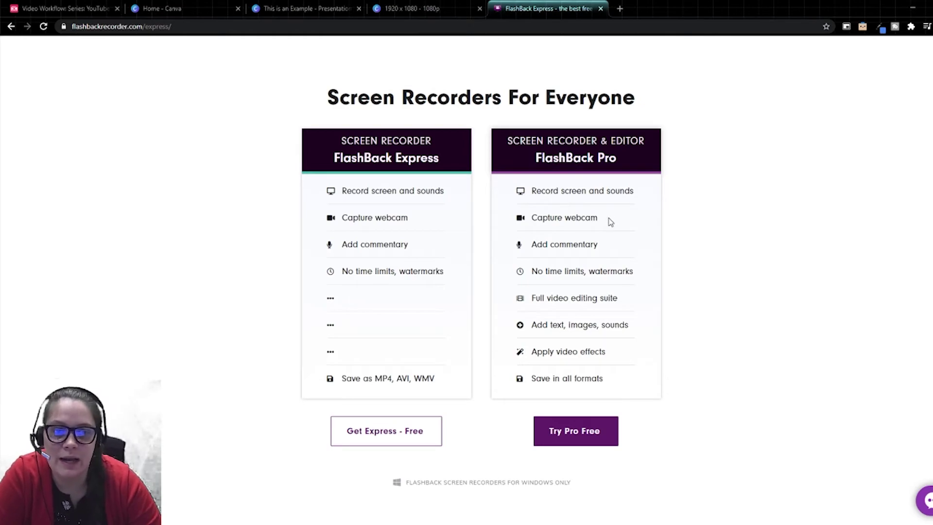
pyautogui.click(913, 8)
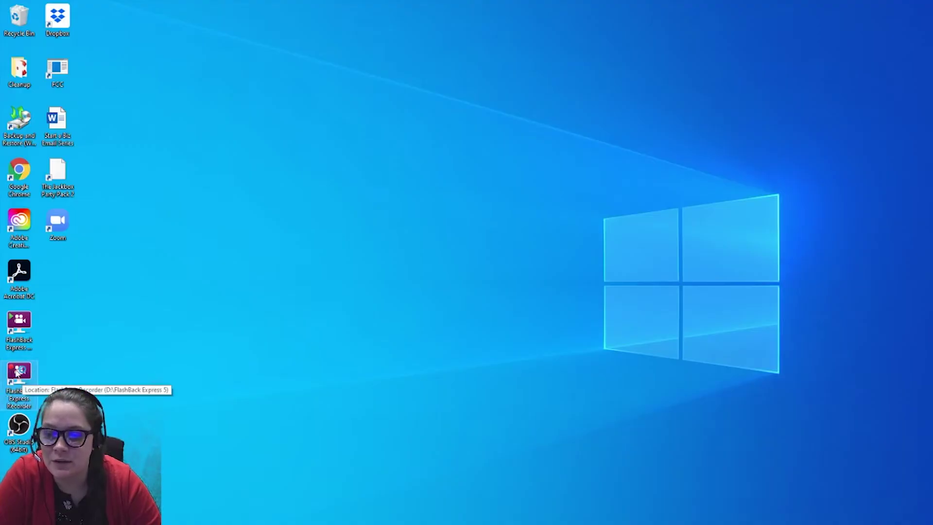
# Step: Launch FlashBack Express Recorder from the desktop and set its capture area to Region
pyautogui.doubleClick(20, 374)
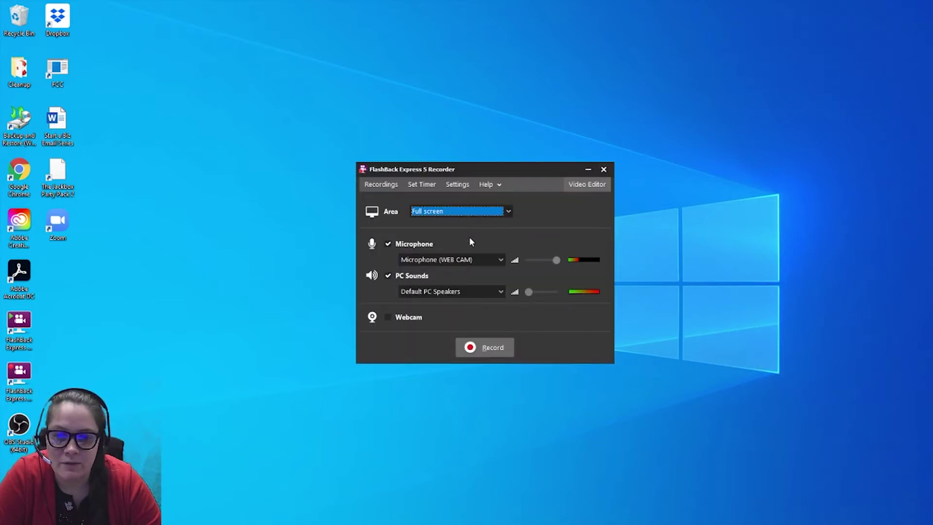
pyautogui.click(445, 210)
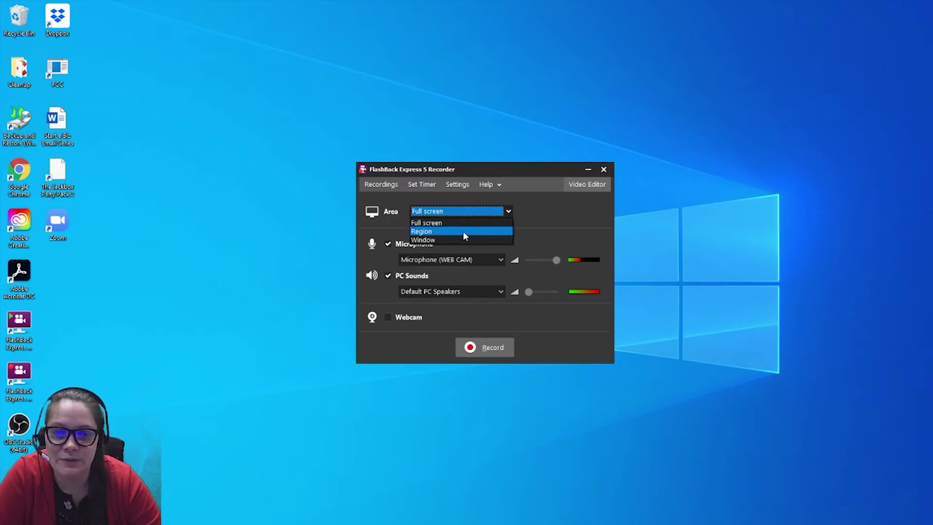
pyautogui.click(457, 233)
pyautogui.click(452, 213)
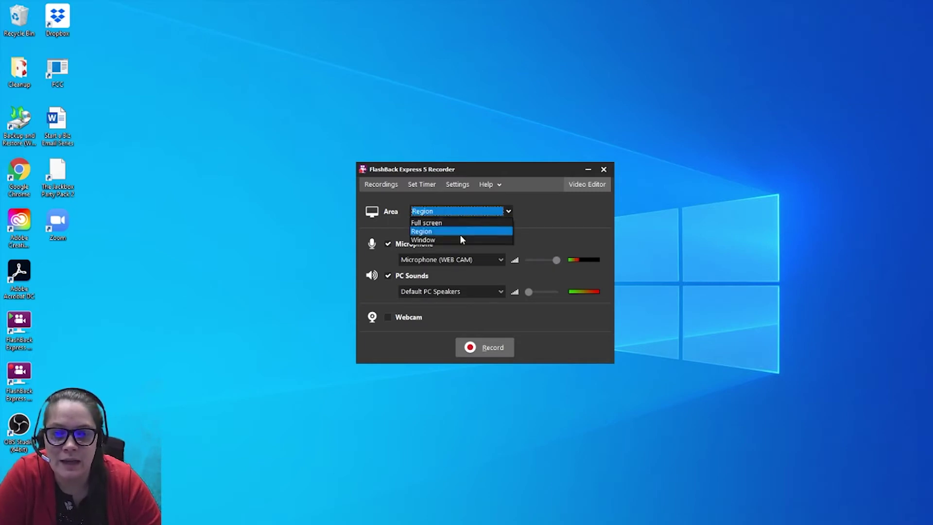
pyautogui.click(428, 241)
pyautogui.click(434, 210)
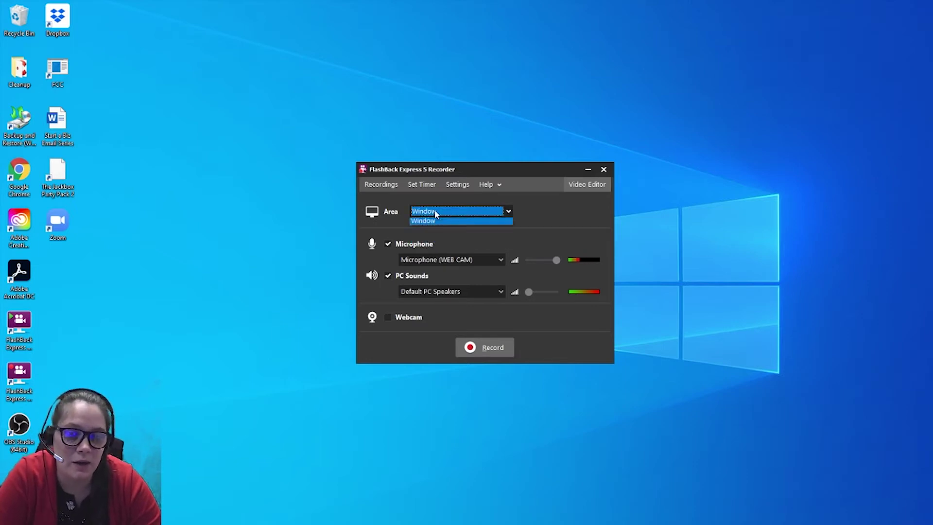
# Step: Keep the Region area, raise PC sounds volume, and enable the webcam with its window shown while recording
pyautogui.click(441, 232)
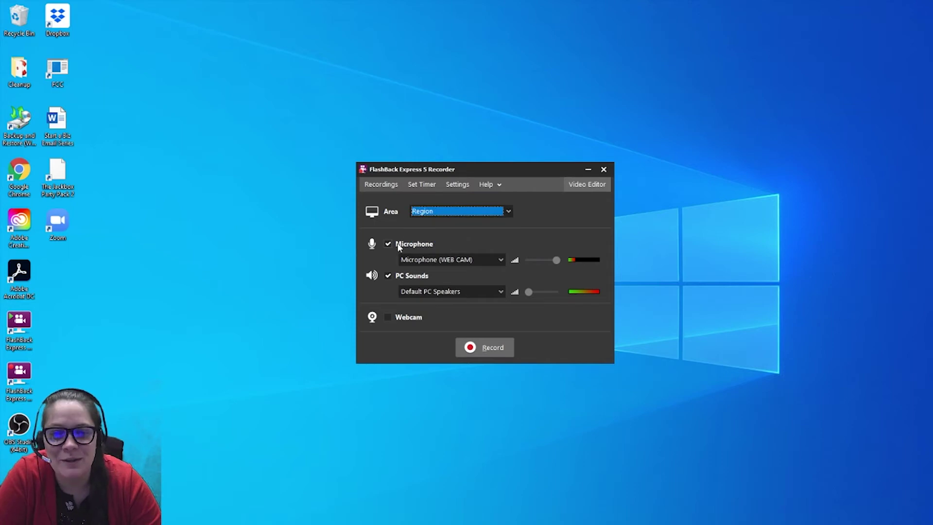
pyautogui.moveTo(528, 293); pyautogui.dragTo(543, 295)
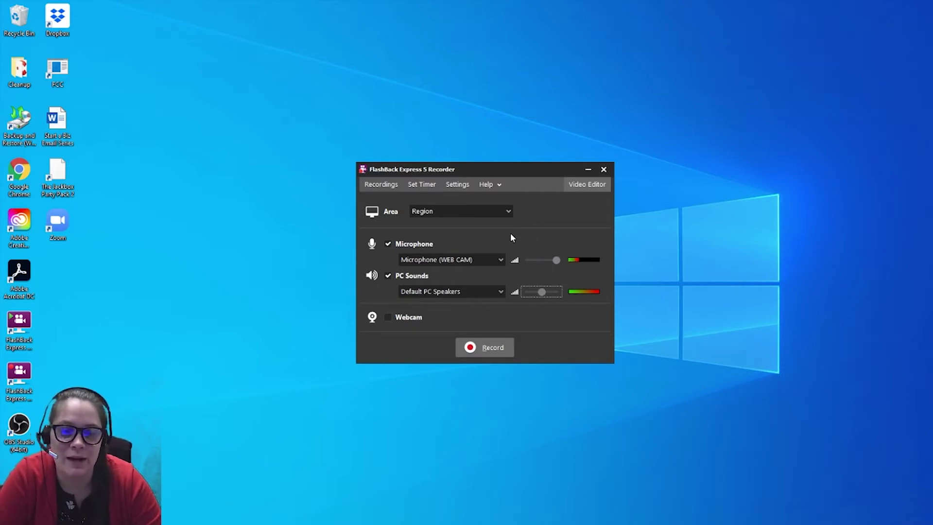
pyautogui.click(387, 317)
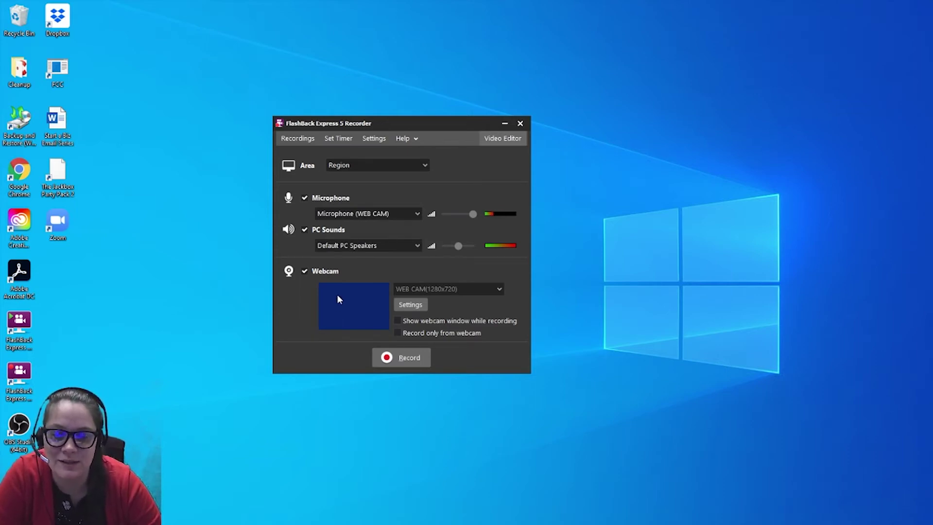
pyautogui.click(423, 322)
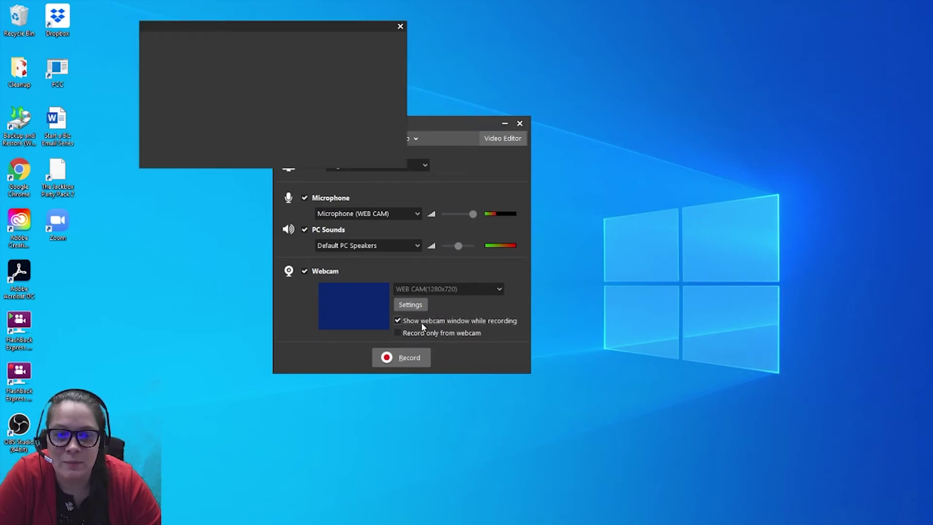
# Step: Shrink the webcam window and place it at the lower right of the screen
pyautogui.moveTo(238, 34); pyautogui.dragTo(670, 128)
pyautogui.moveTo(841, 264); pyautogui.dragTo(727, 241)
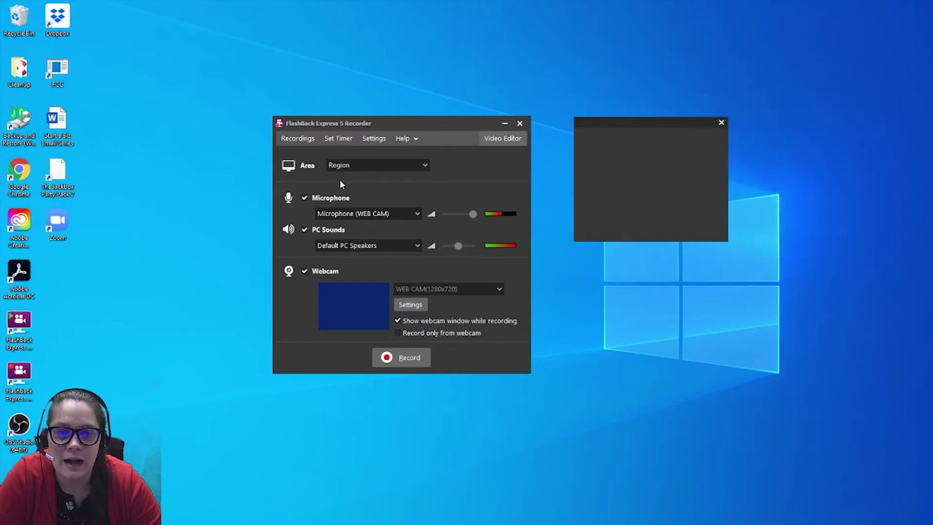
pyautogui.click(357, 165)
pyautogui.click(349, 186)
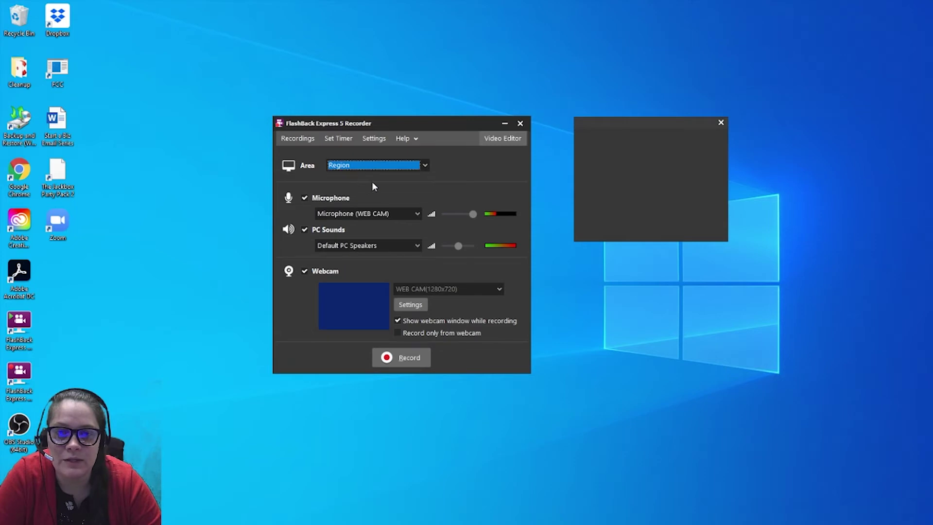
pyautogui.moveTo(617, 124); pyautogui.dragTo(703, 259)
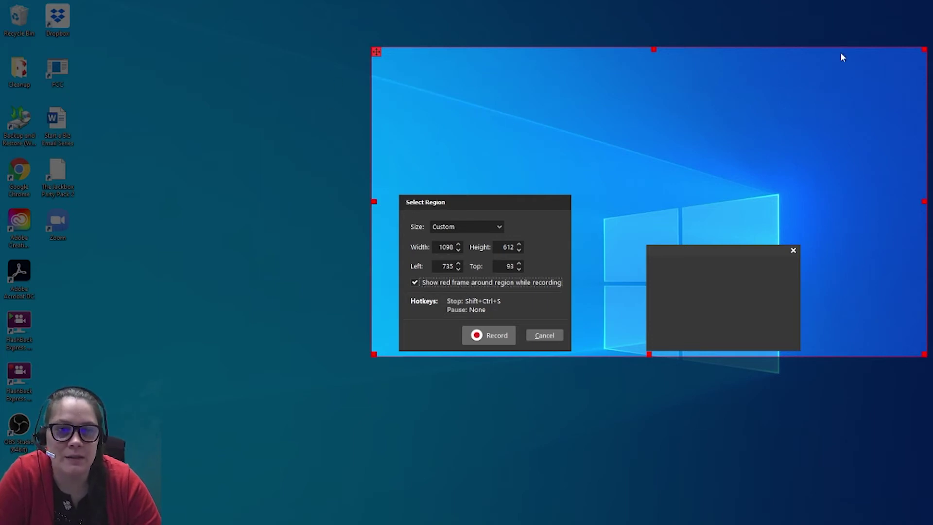
# Step: Nudge the capture region left and try the 848x480, 1920x1080 and 1366x768 size presets
pyautogui.moveTo(376, 52); pyautogui.dragTo(369, 52)
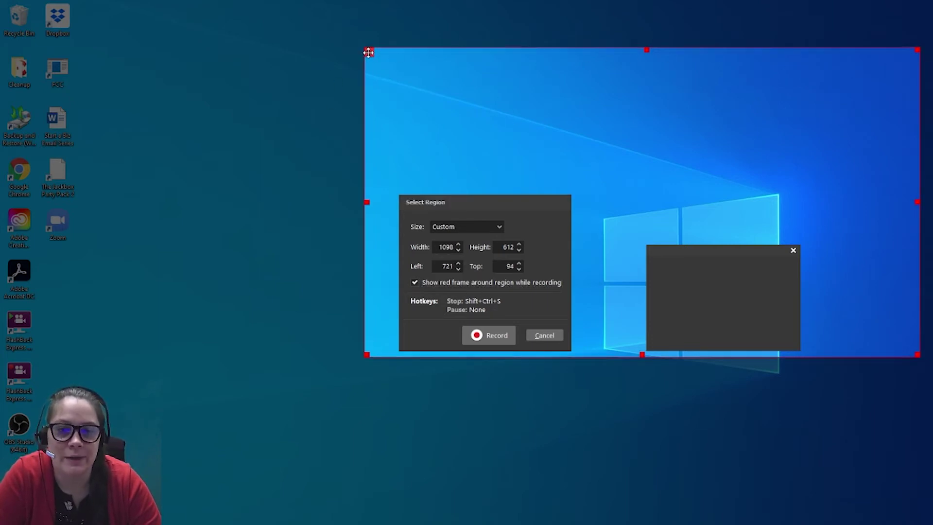
pyautogui.click(466, 227)
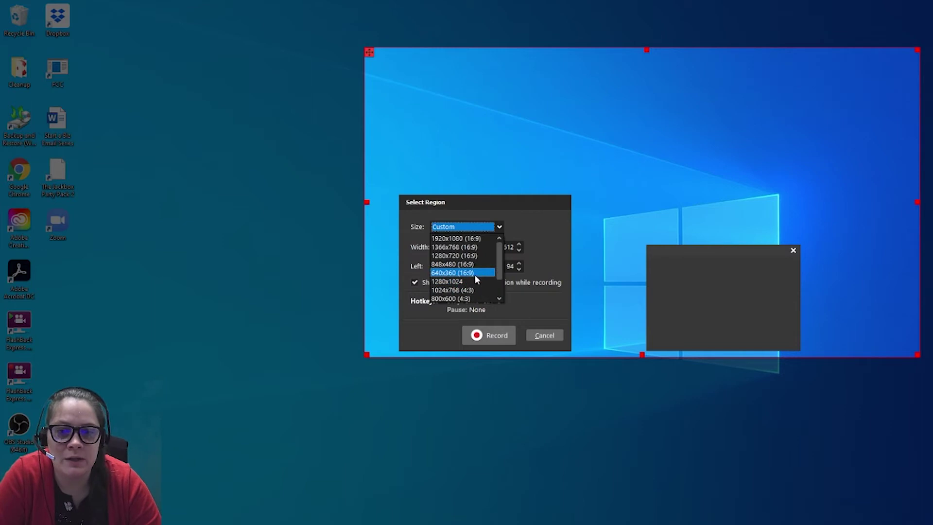
pyautogui.click(452, 264)
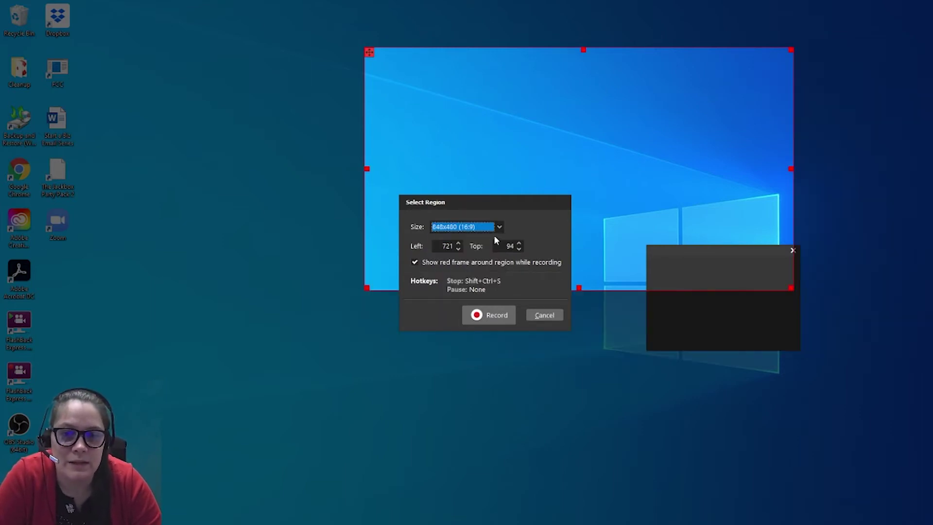
pyautogui.click(497, 228)
pyautogui.click(496, 228)
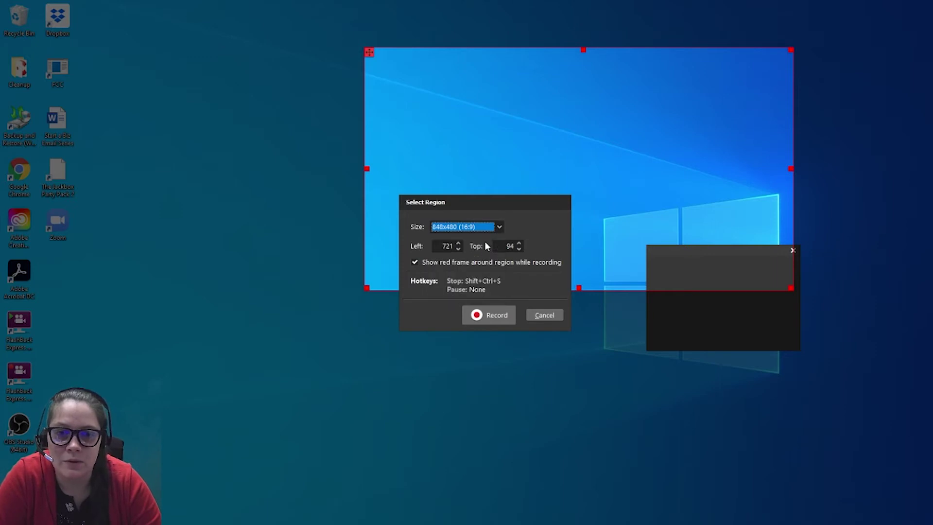
pyautogui.click(499, 227)
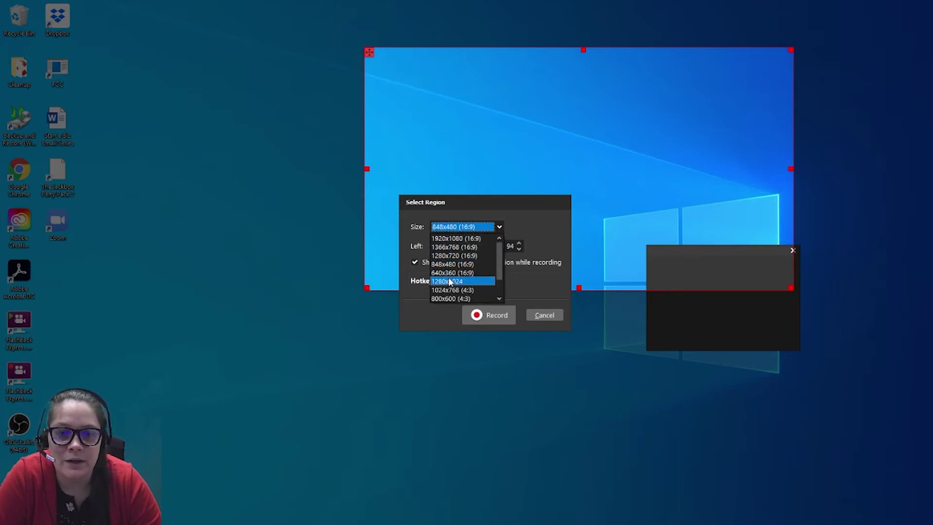
pyautogui.click(447, 238)
pyautogui.click(449, 227)
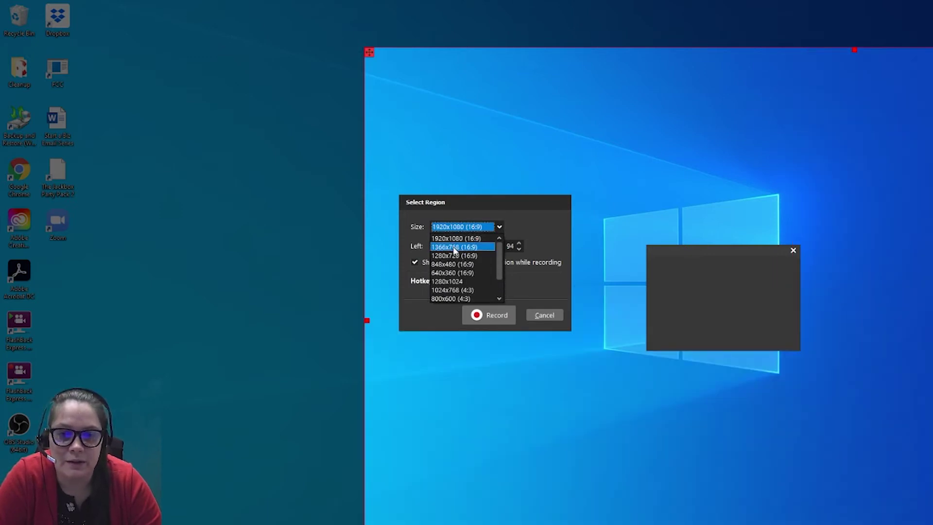
pyautogui.click(455, 247)
# Step: Settle on a 1280x720 (16:9) capture region and start recording
pyautogui.click(451, 230)
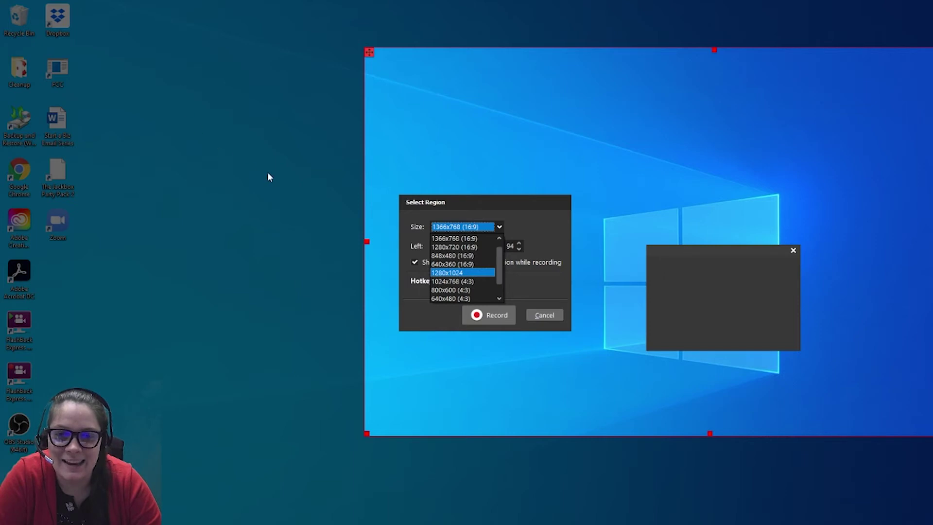
pyautogui.click(465, 256)
pyautogui.click(468, 229)
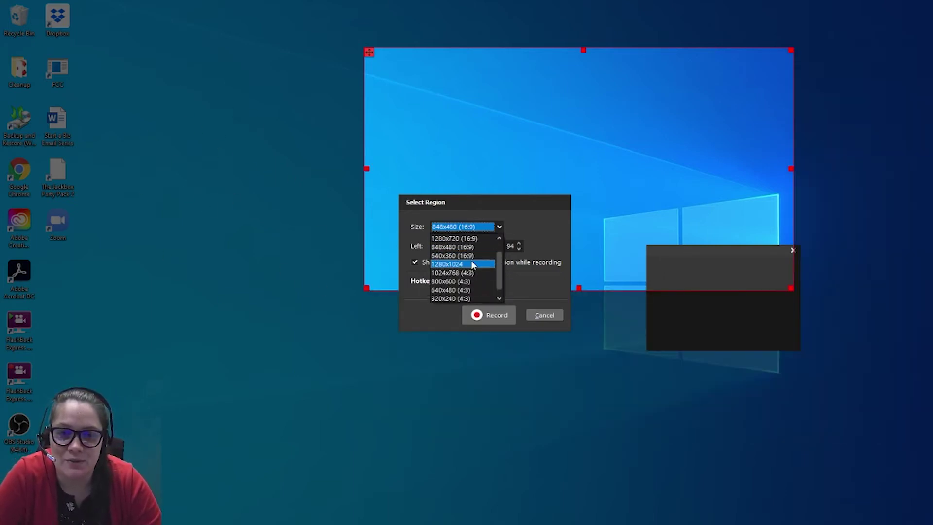
pyautogui.click(460, 239)
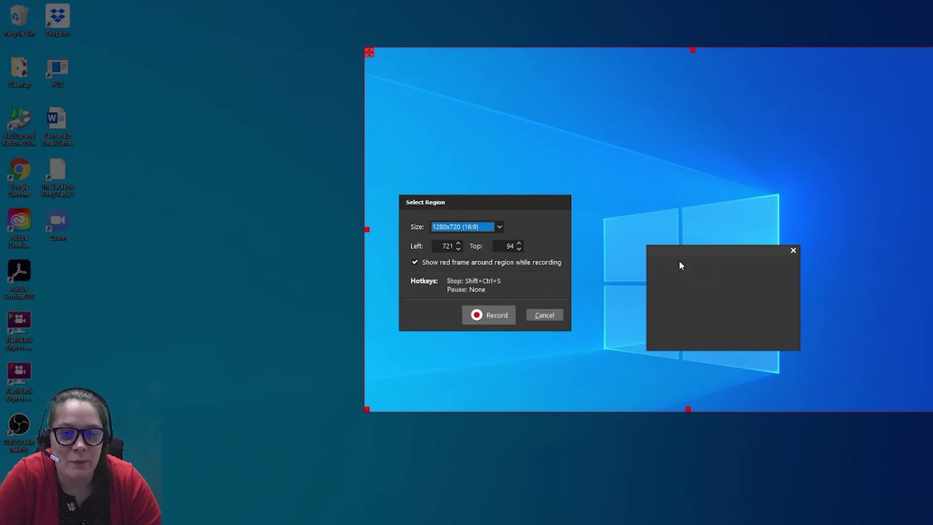
pyautogui.click(491, 317)
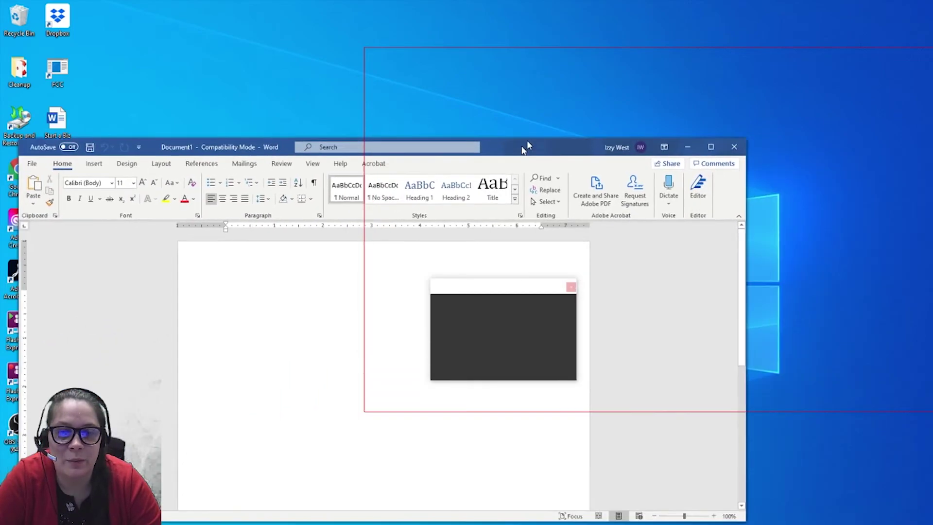
# Step: Move and shrink the blank Word window to fit inside the red capture region
pyautogui.moveTo(524, 145); pyautogui.dragTo(768, 52)
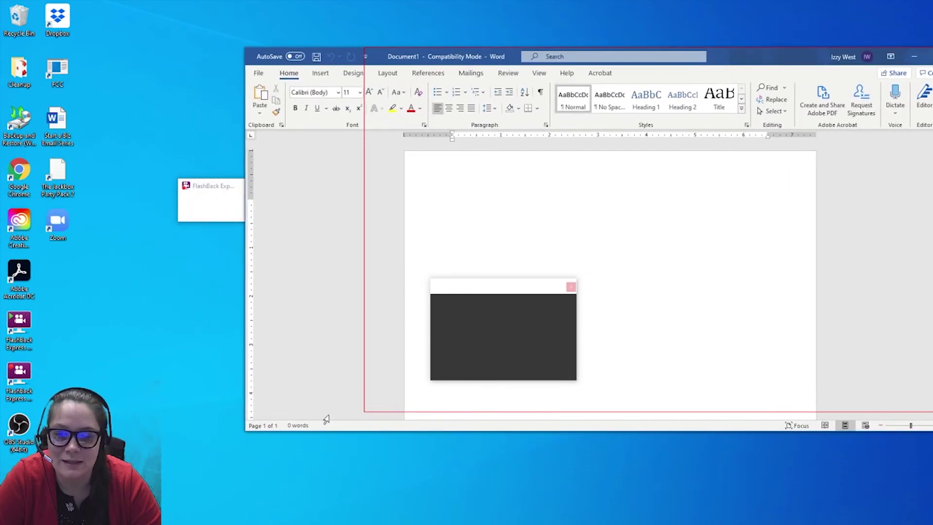
pyautogui.moveTo(242, 437); pyautogui.dragTo(361, 419)
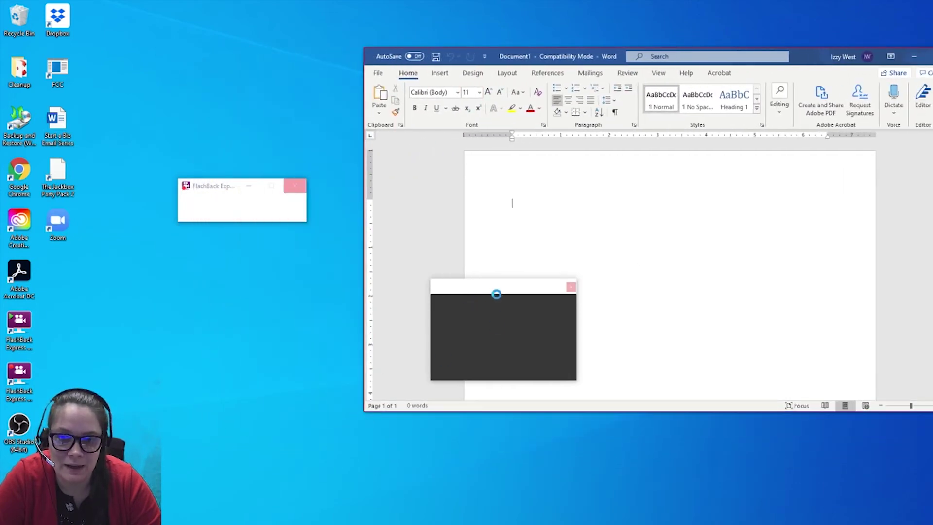
pyautogui.moveTo(495, 294); pyautogui.dragTo(431, 326)
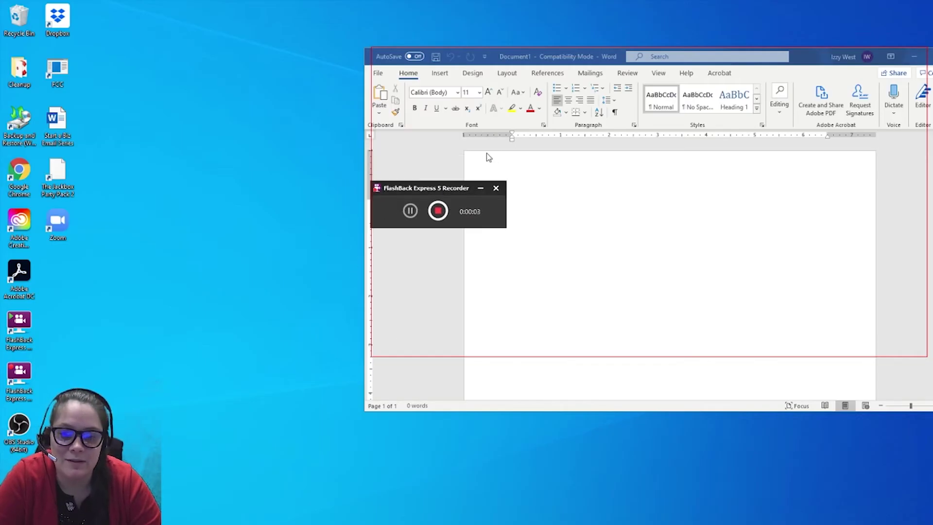
# Step: Move the recorder bar onto the desktop, hide it to the tray, restore it, then stop recording
pyautogui.moveTo(463, 189); pyautogui.dragTo(269, 241)
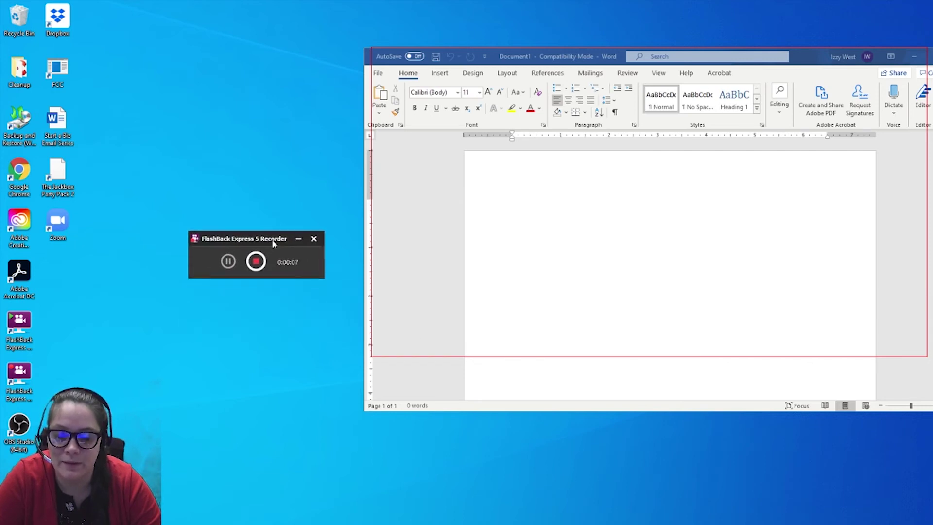
pyautogui.click(298, 238)
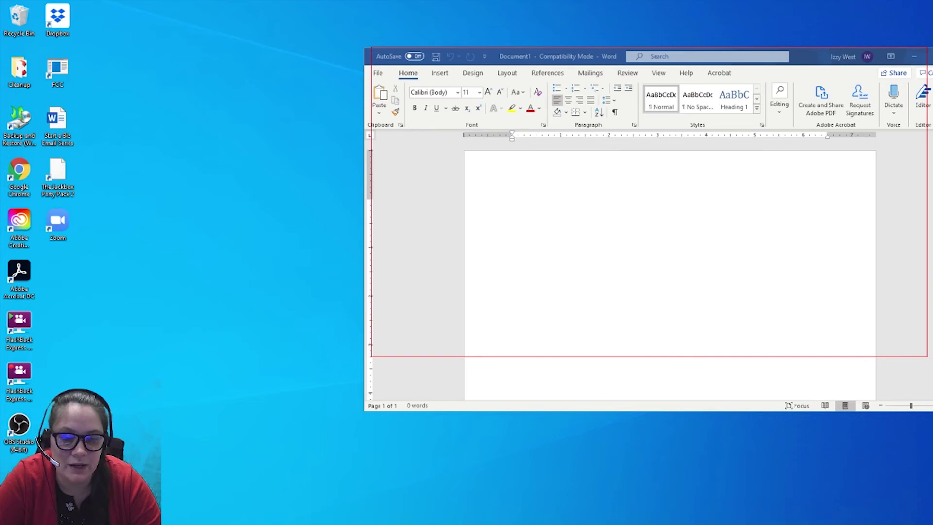
pyautogui.rightClick(812, 523)
pyautogui.click(827, 429)
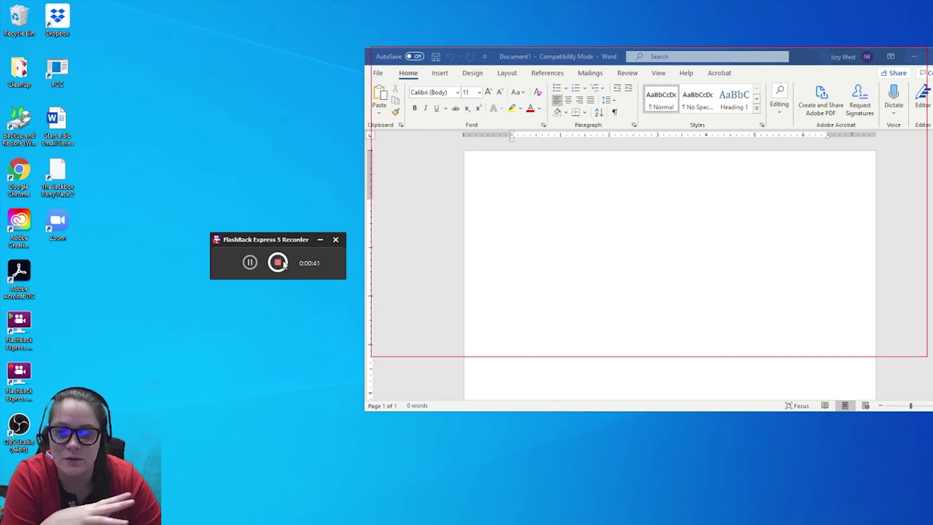
pyautogui.click(278, 263)
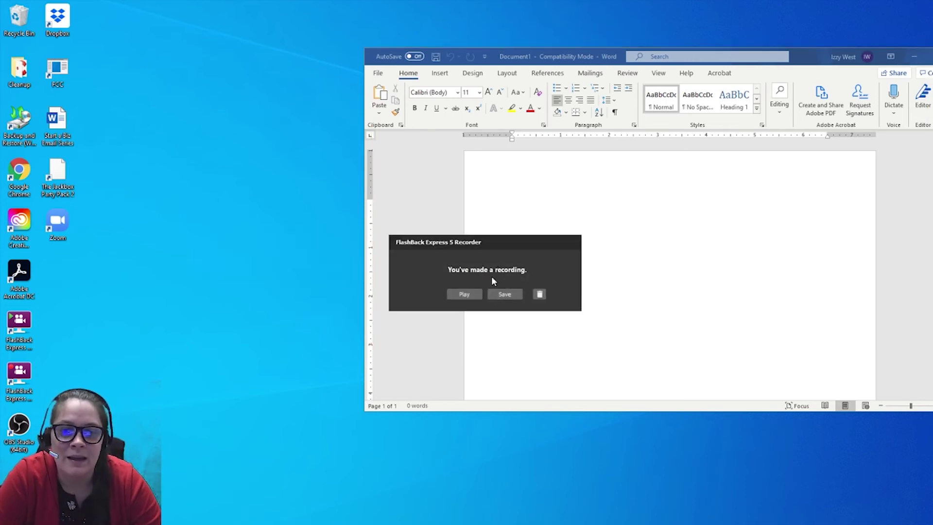
# Step: Play back the new recording and view its export formats without exporting
pyautogui.click(465, 294)
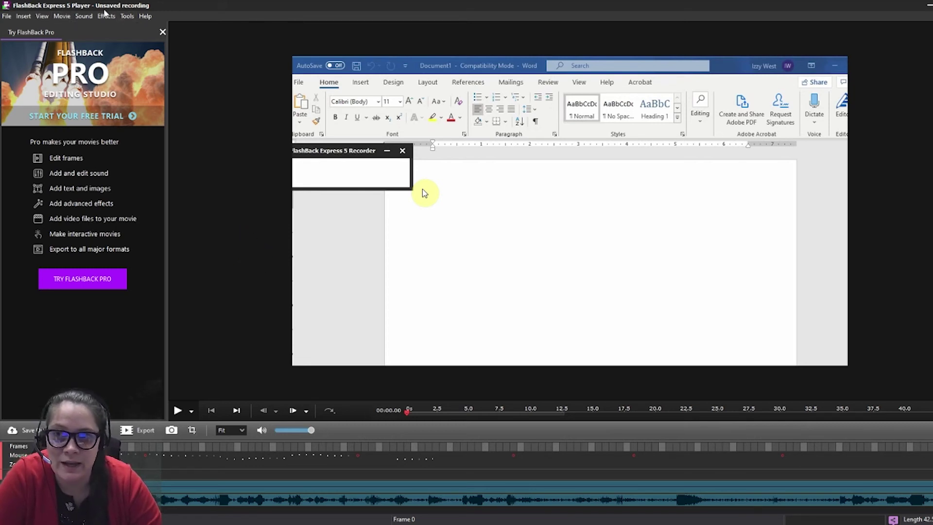
pyautogui.click(140, 430)
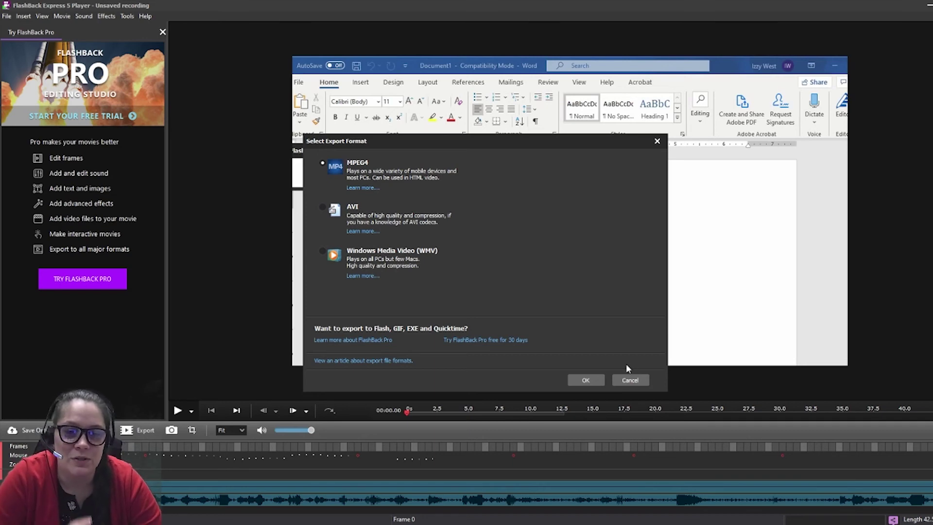
pyautogui.click(632, 379)
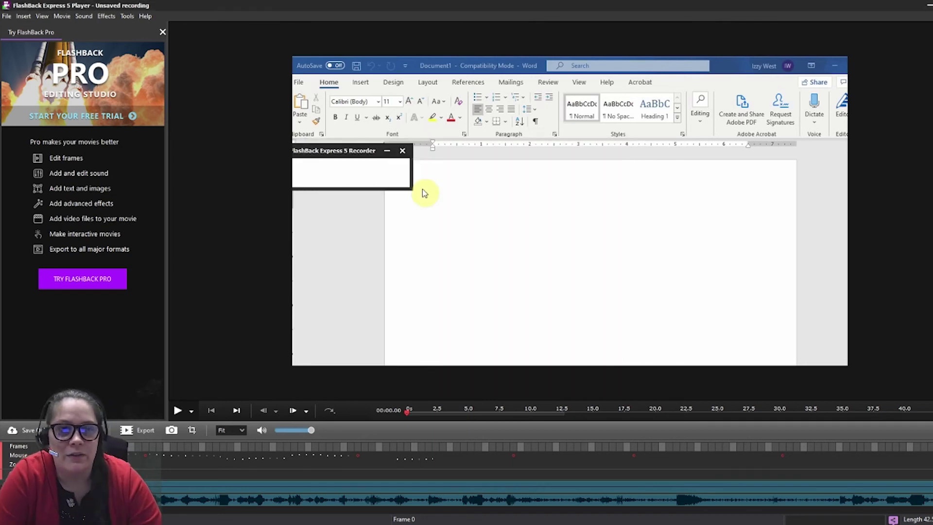
# Step: Close the player discarding the recording, then close the recorder
pyautogui.hotkey('ctrl', 'n')
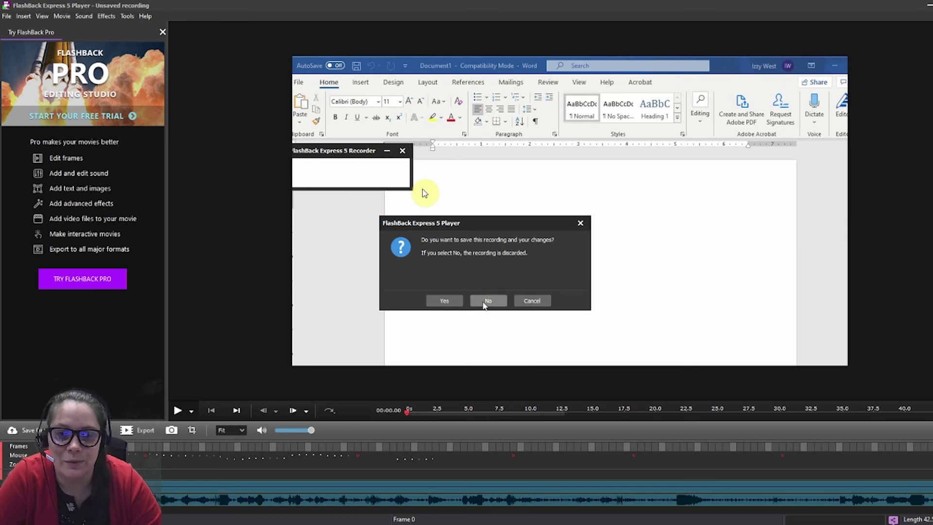
pyautogui.click(488, 301)
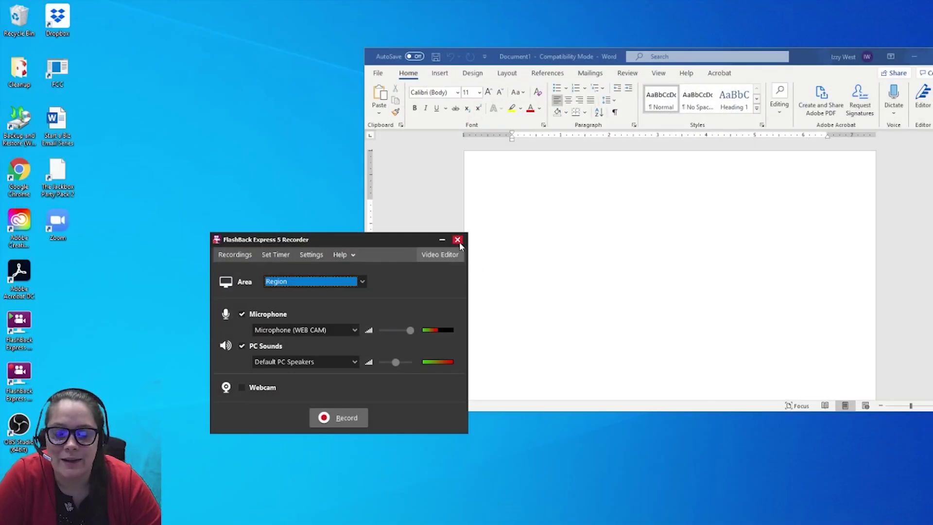
pyautogui.click(458, 240)
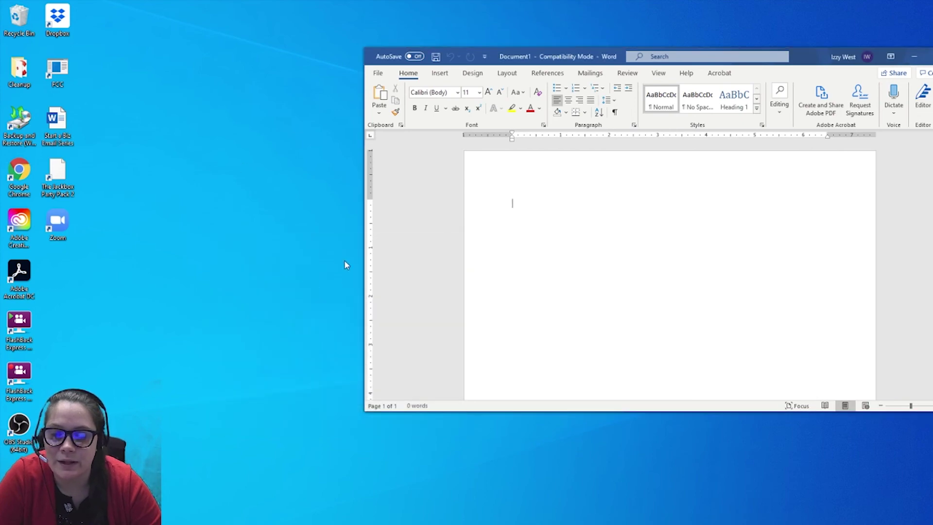